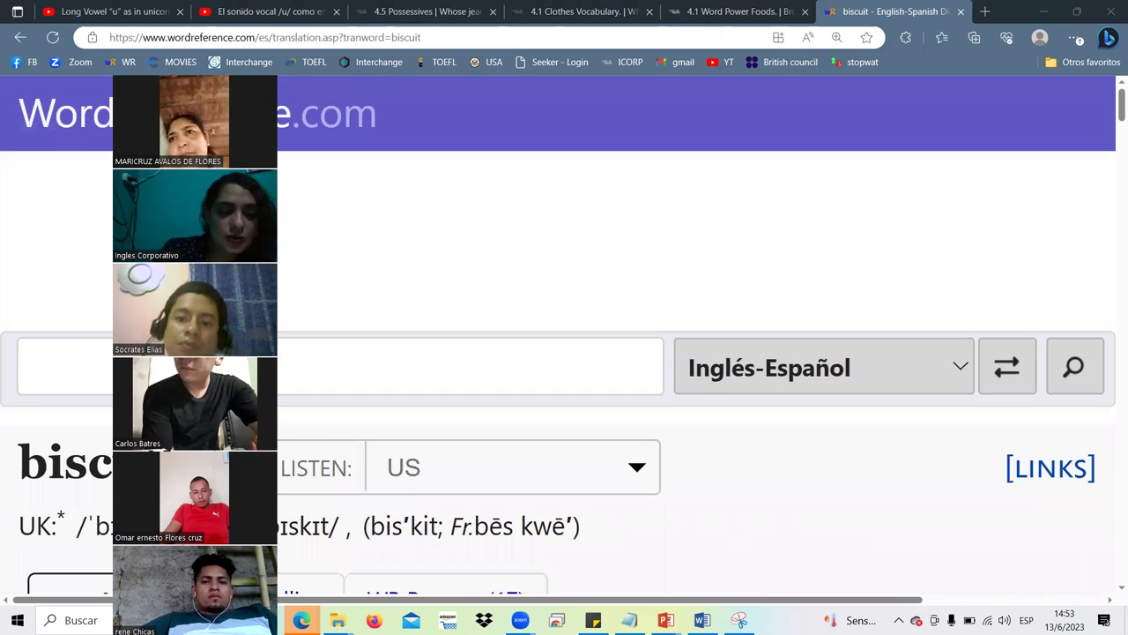
Look up "crackers" in the English-Spanish dictionary and examine its principal translations and example sentences
text(c)
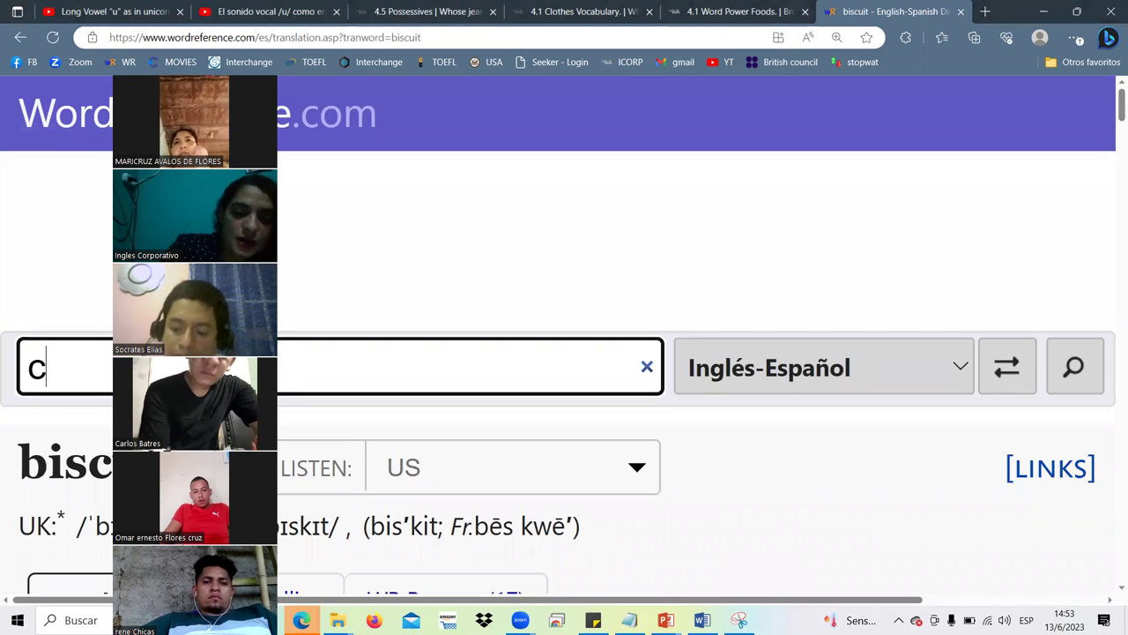
text(rack)
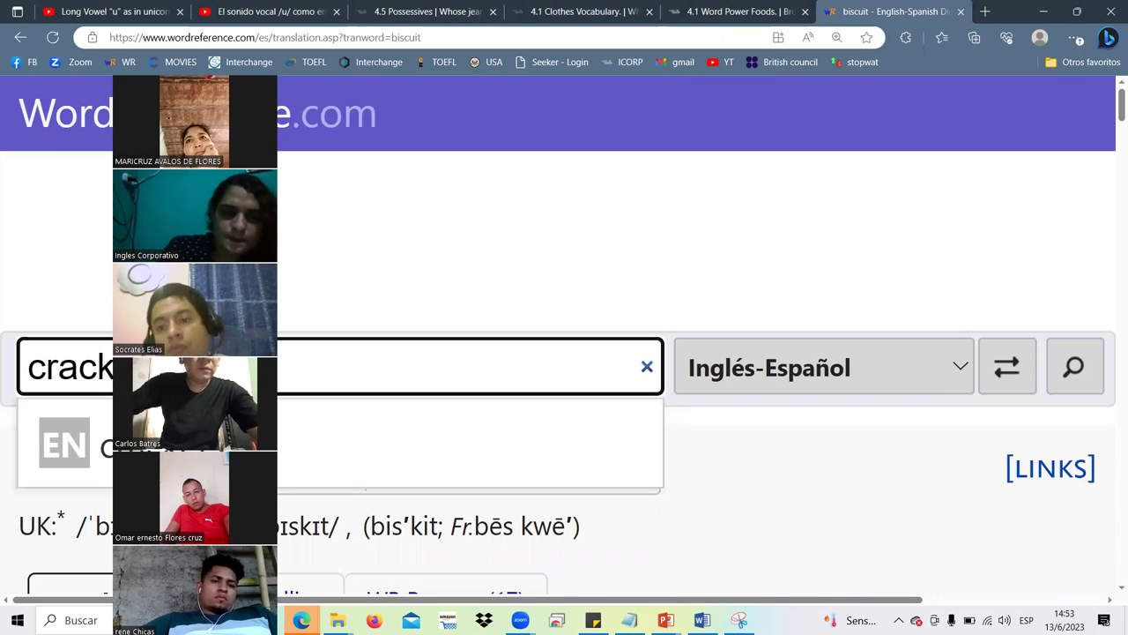
key(Down)
key(Return)
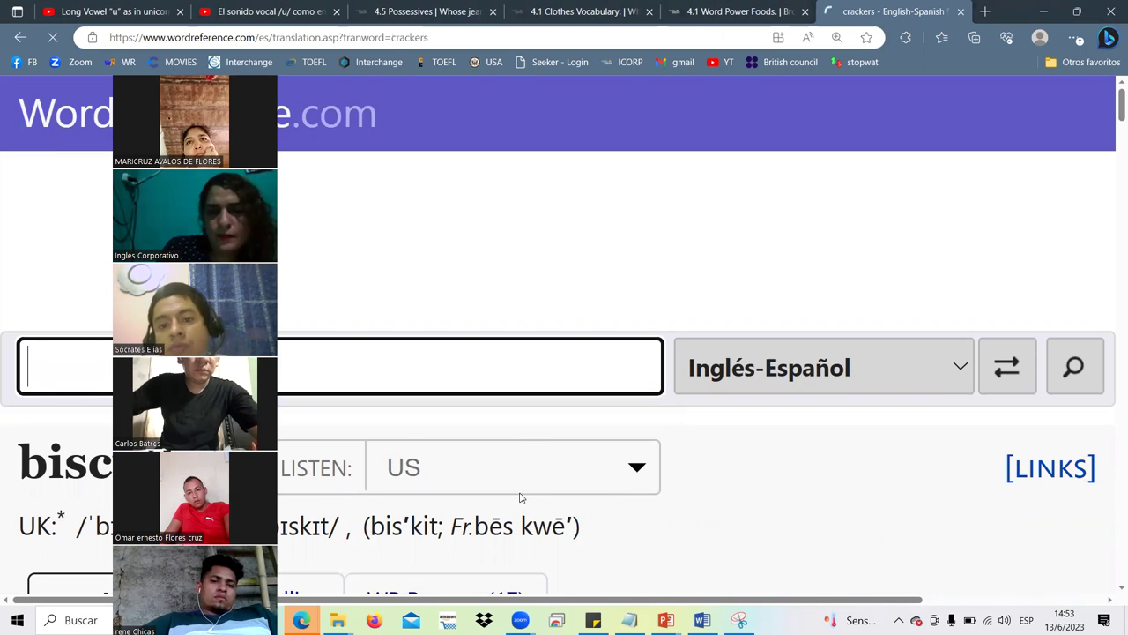
scroll(520, 498, down, 3)
scroll(520, 498, down, 3)
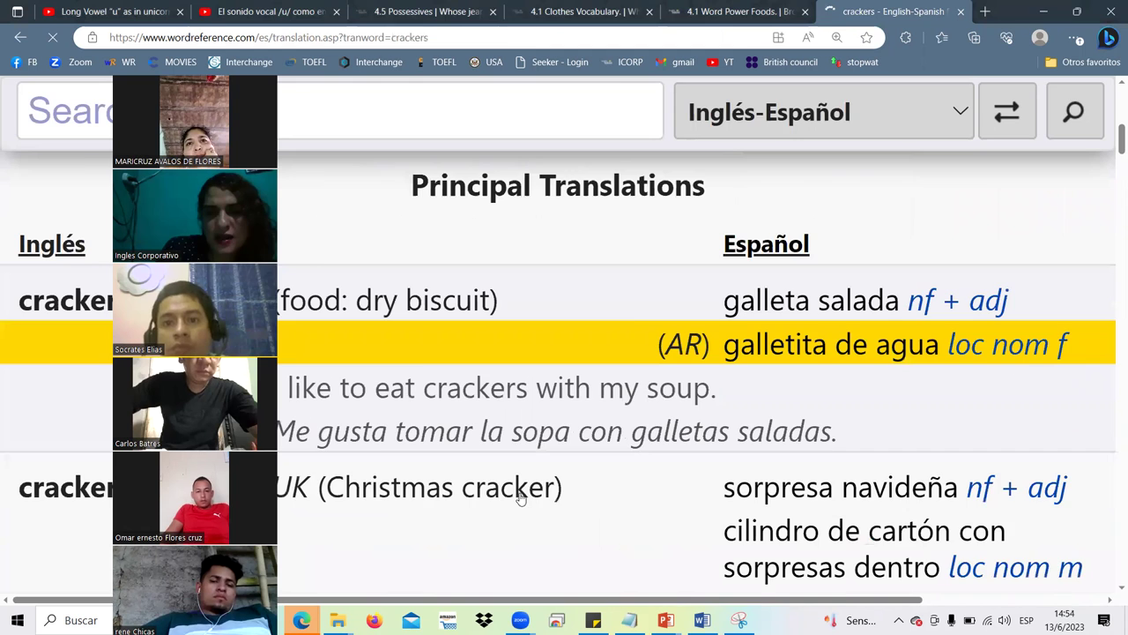
scroll(520, 498, down, 1)
scroll(519, 498, down, 2)
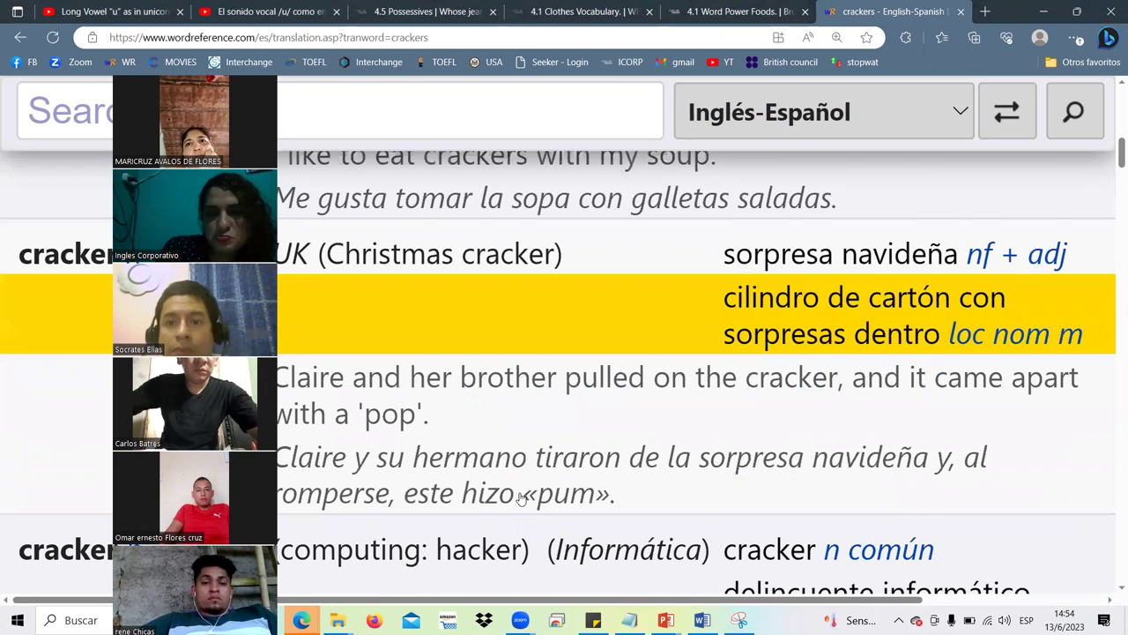
scroll(520, 498, down, 1)
scroll(522, 499, down, 2)
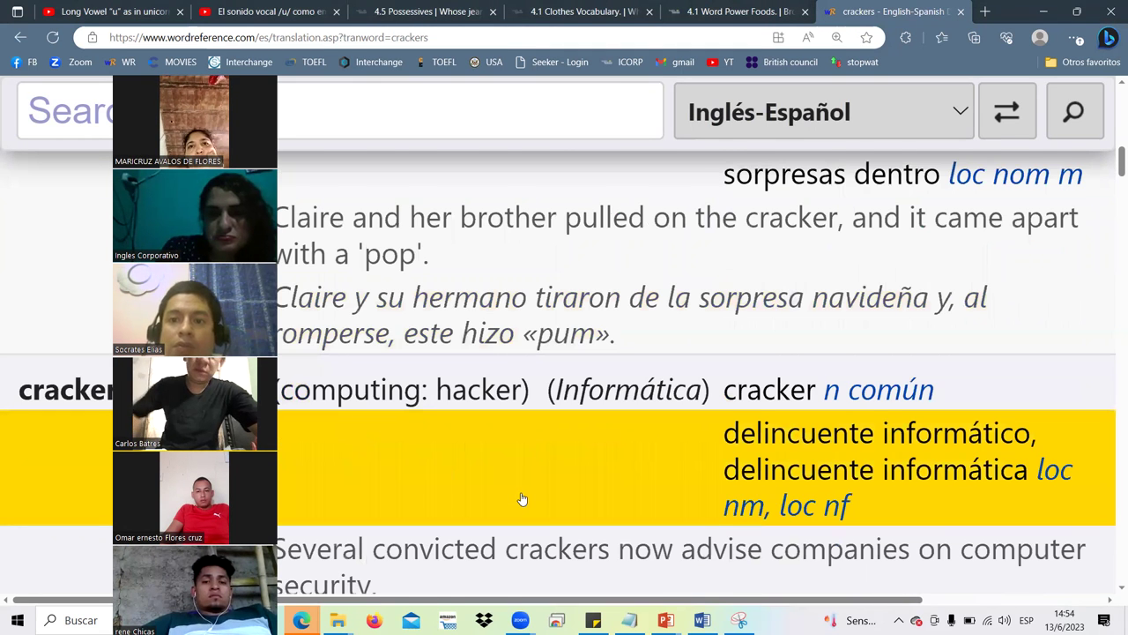
scroll(522, 499, down, 1)
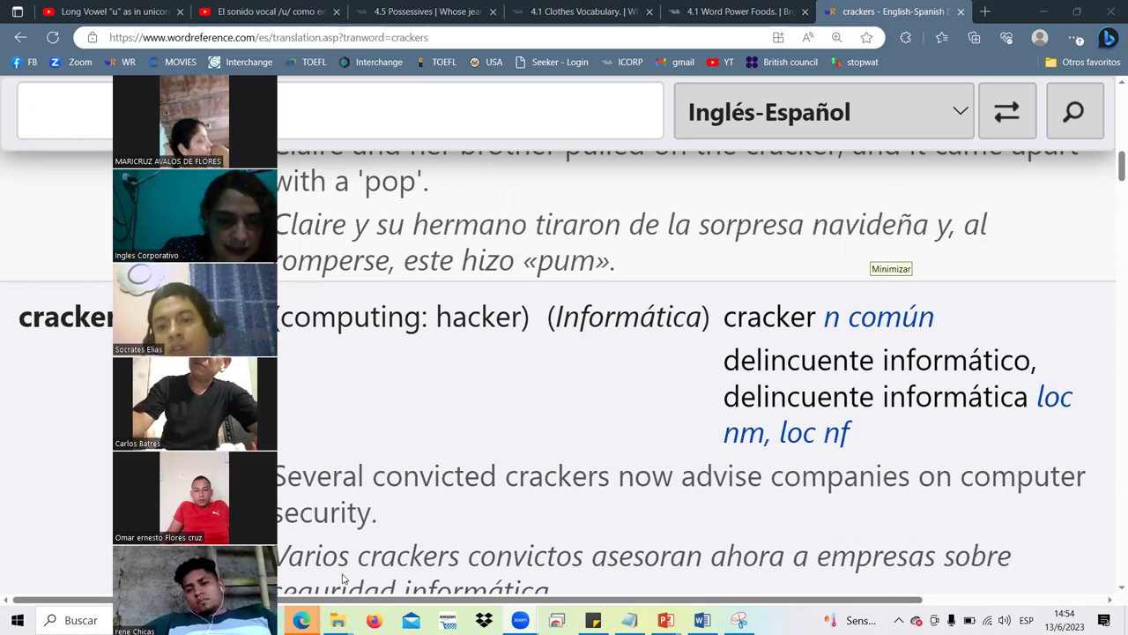
Switch to the browser window with the attendance and grades spreadsheet and duplicate its browser tab, ending on the duplicate
mouse_move(301, 620)
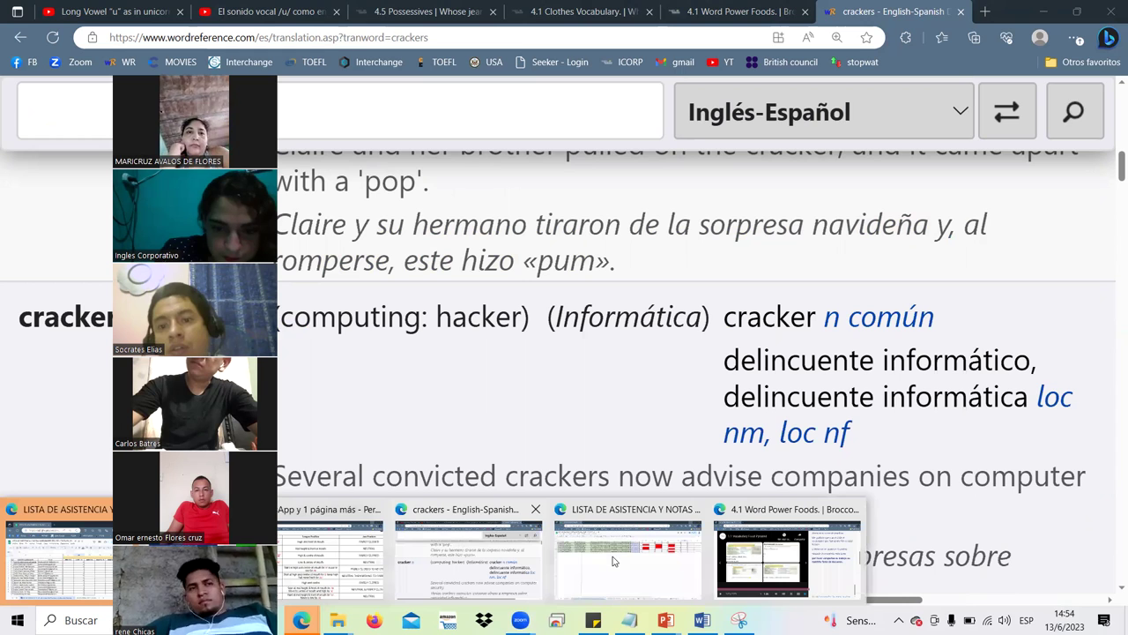
click(614, 560)
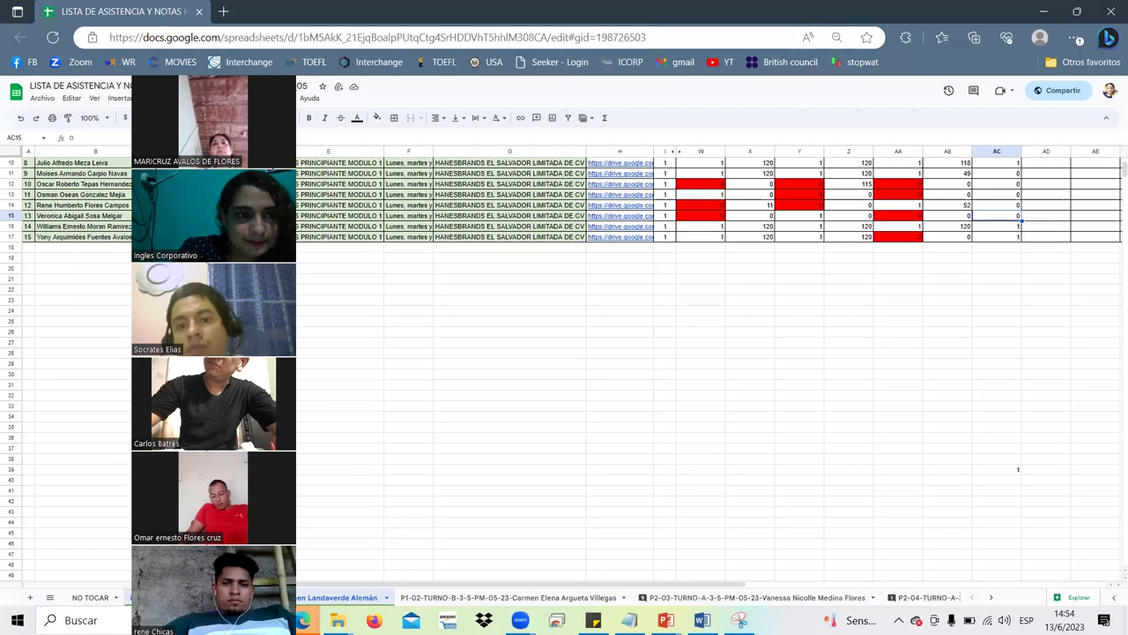
right_click(166, 11)
click(212, 92)
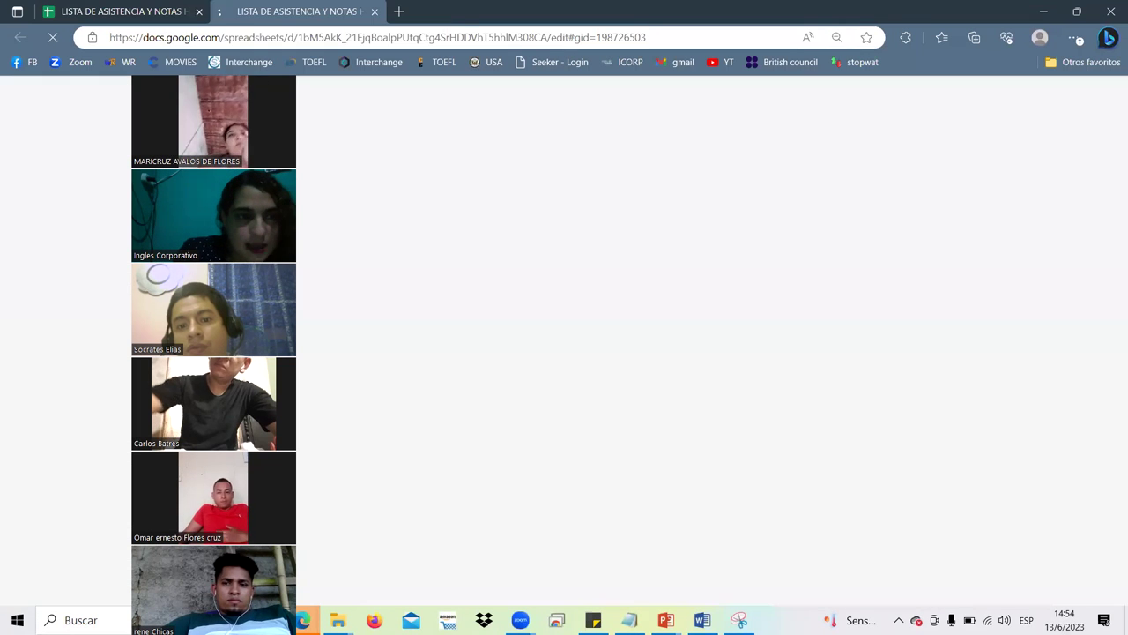
click(158, 18)
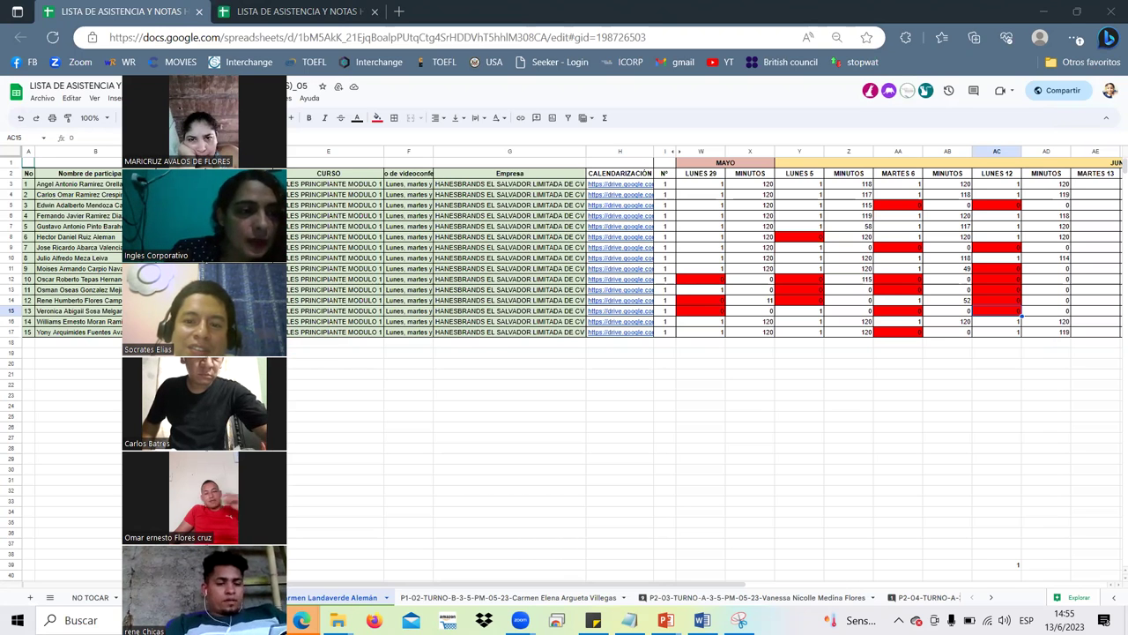
click(325, 10)
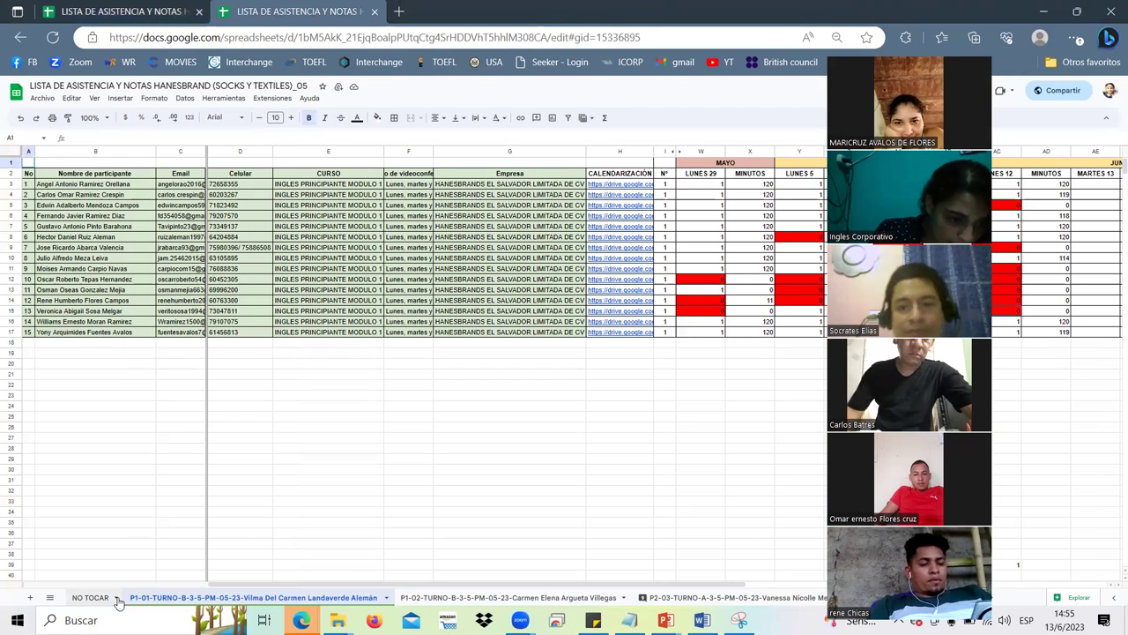
Examine the participant list on the NO TOCAR sheet and return to the P1-01-TURNO-B sheet
click(113, 597)
click(384, 599)
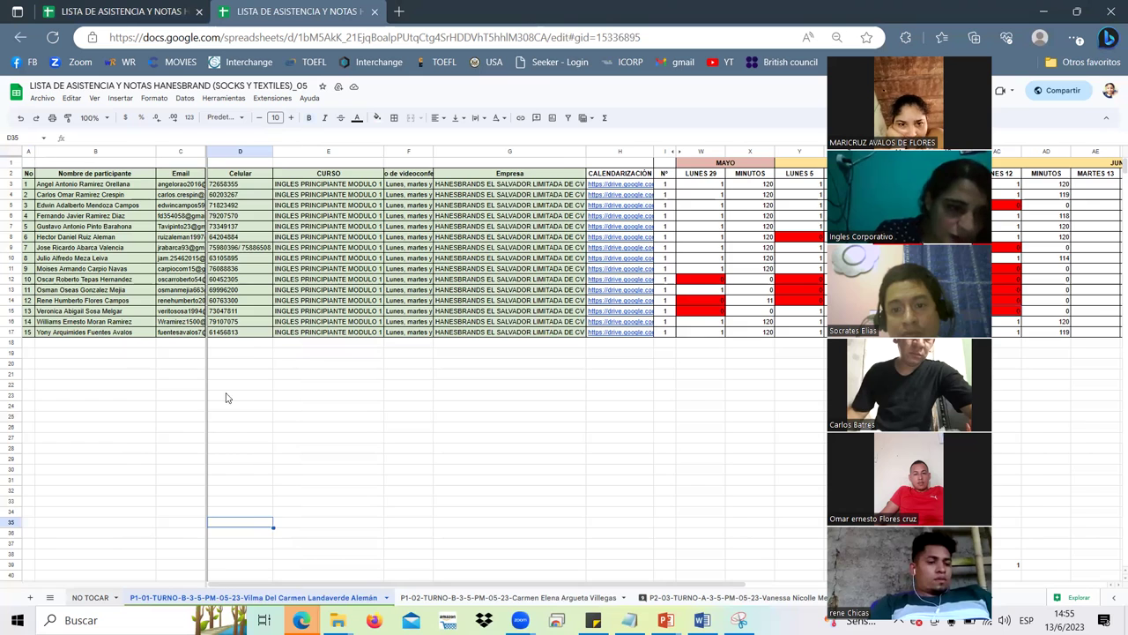
key(ctrl+shift+Page_Up)
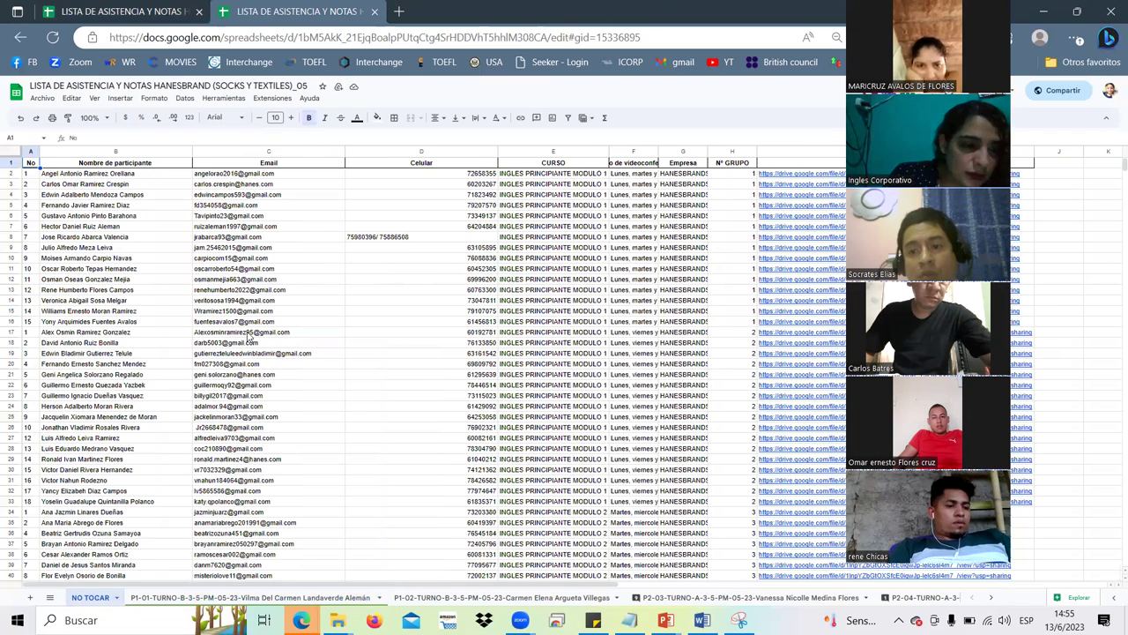
scroll(247, 514, down, 4)
scroll(247, 514, down, 4)
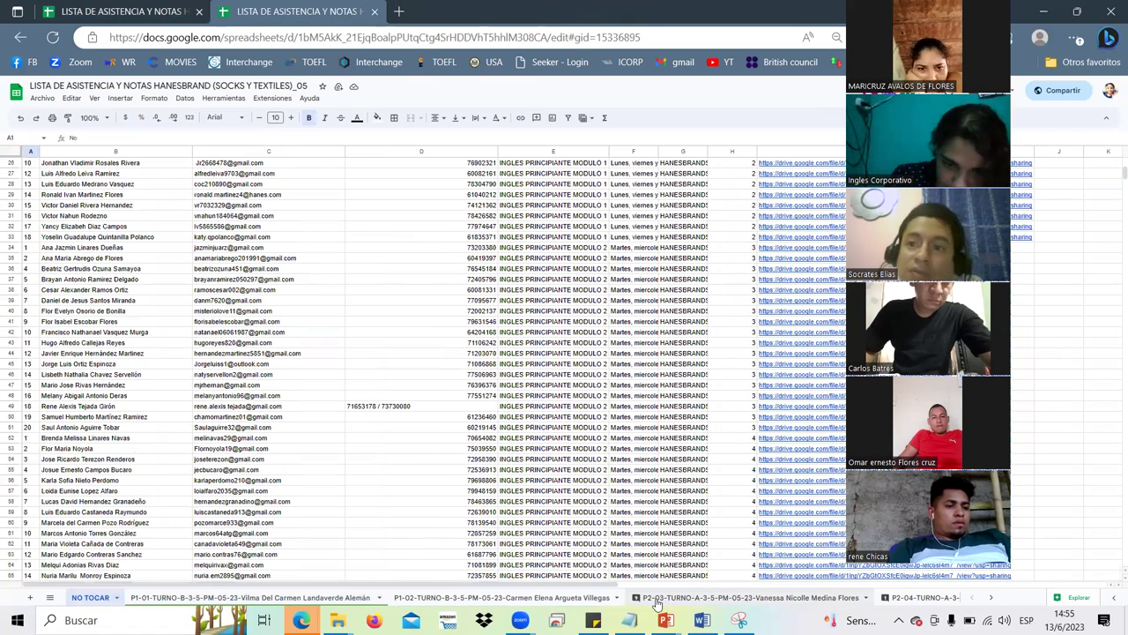
click(379, 601)
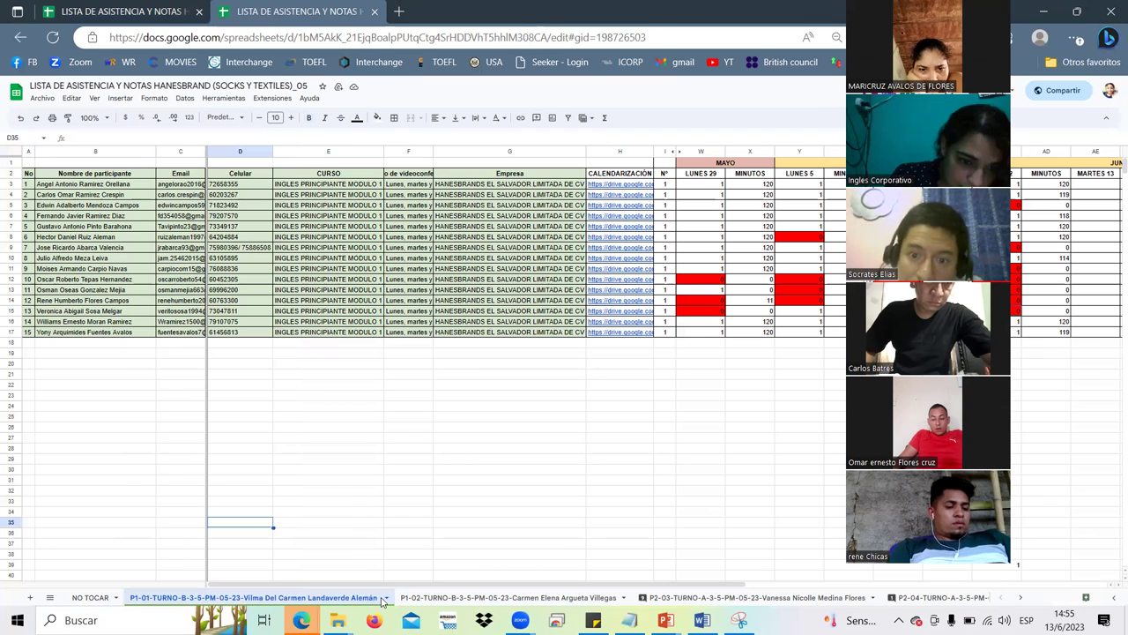
click(389, 598)
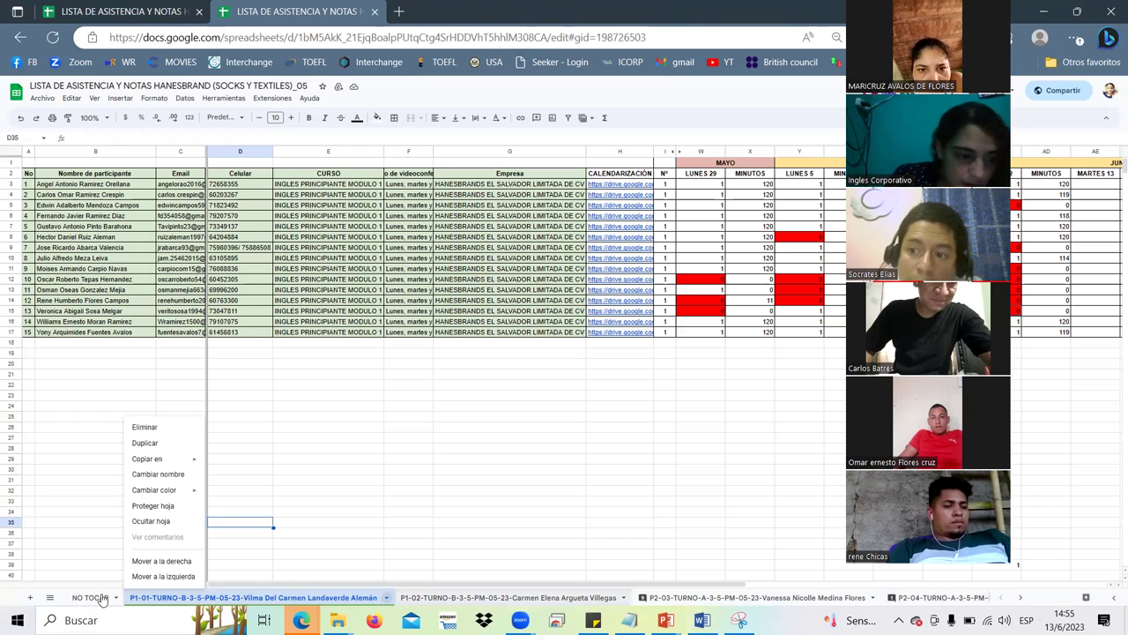
Find the P2-12-TURNO-B-C-05-23 group in the list of all sheets and open it
click(50, 601)
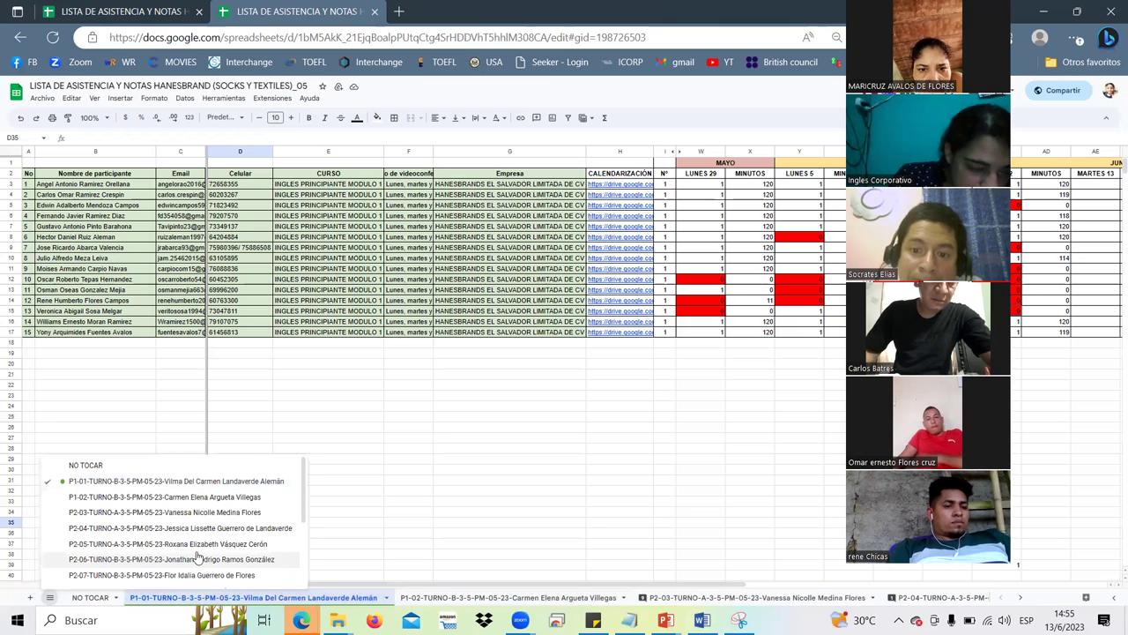
scroll(205, 503, down, 1)
scroll(195, 483, up, 1)
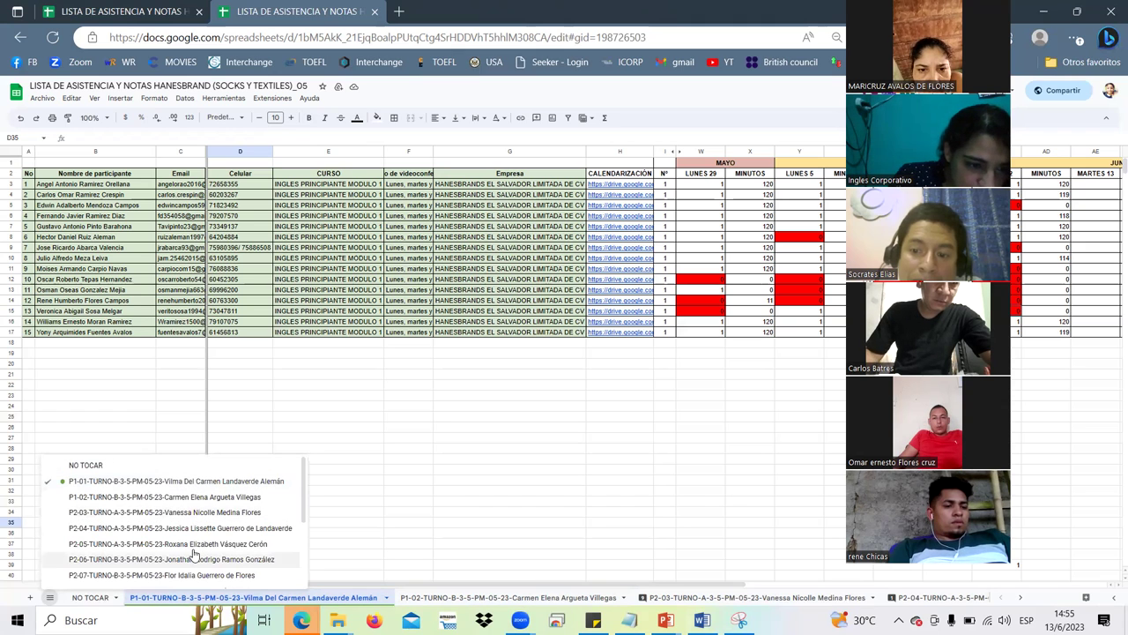
scroll(192, 553, down, 1)
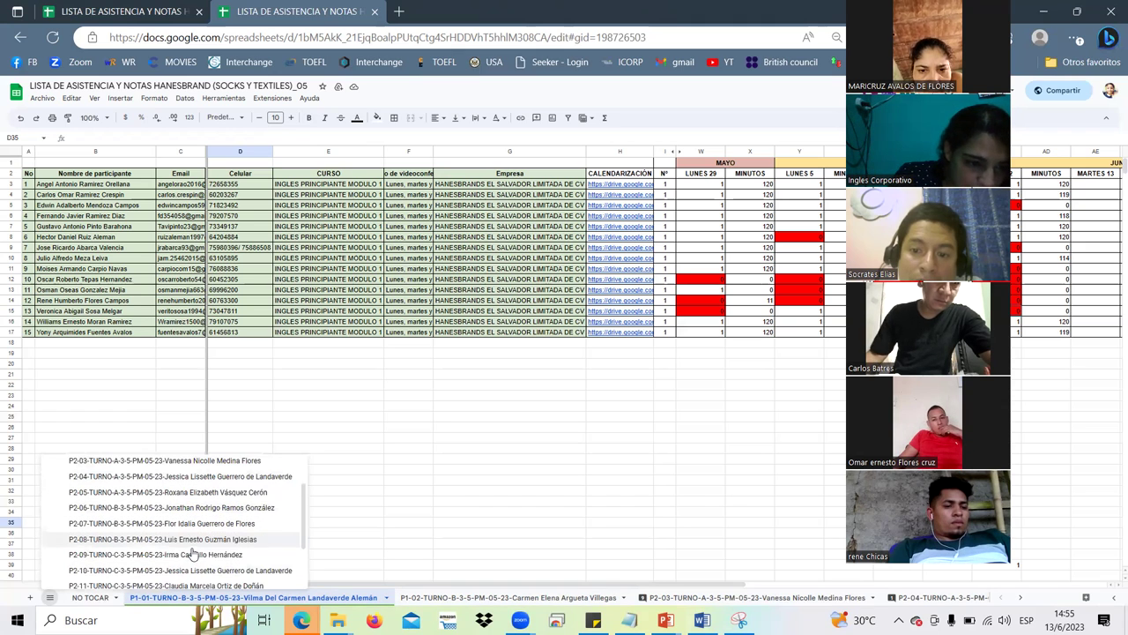
scroll(193, 553, down, 1)
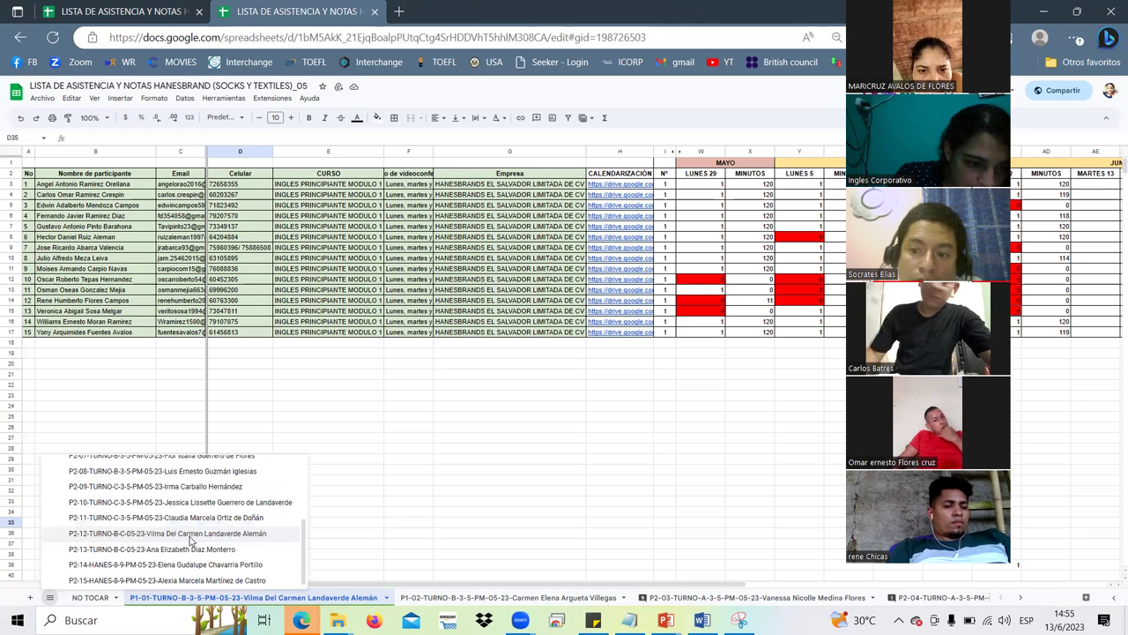
click(191, 535)
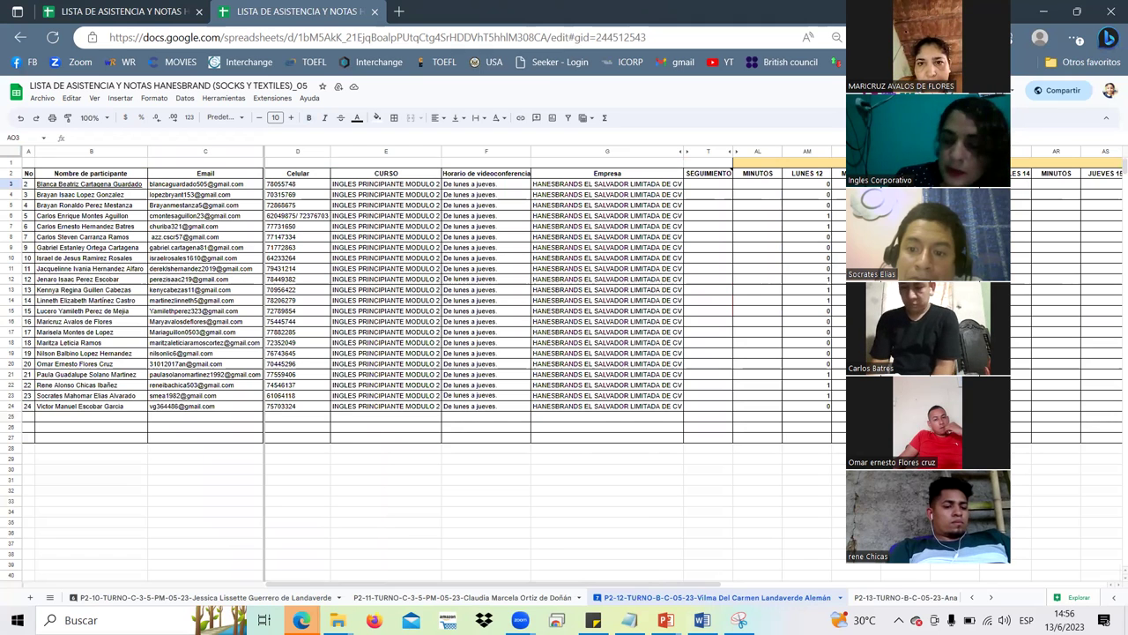
Fill in the MARTES 13 attendance in AO3:AO11, with 1 in AO7 and AO11 and 0 in the other cells
key(Return)
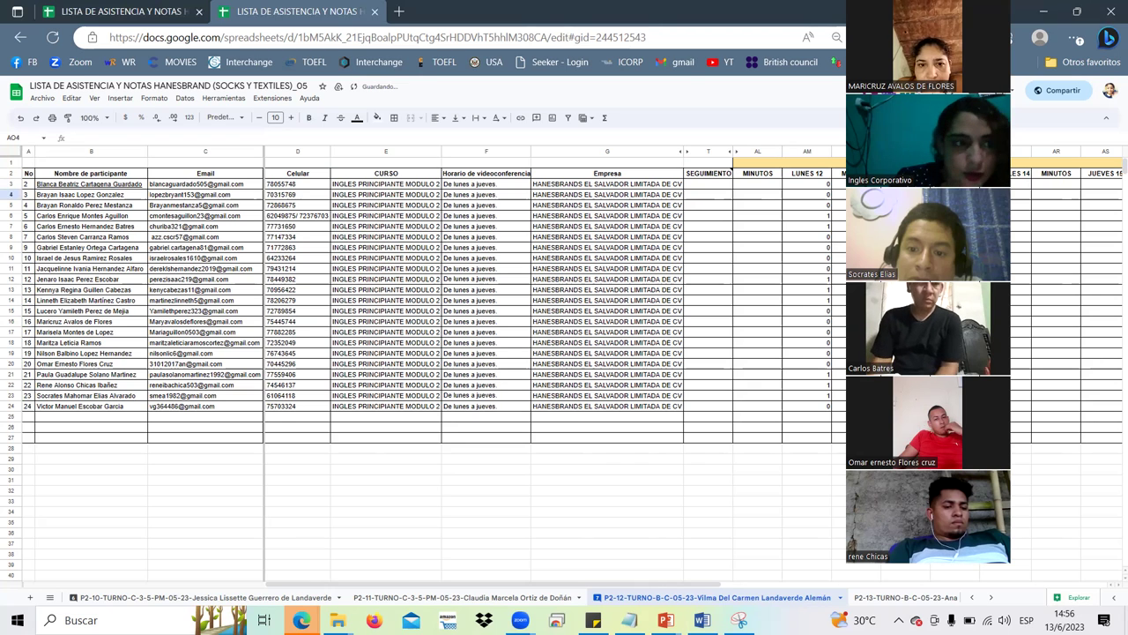
key(Return)
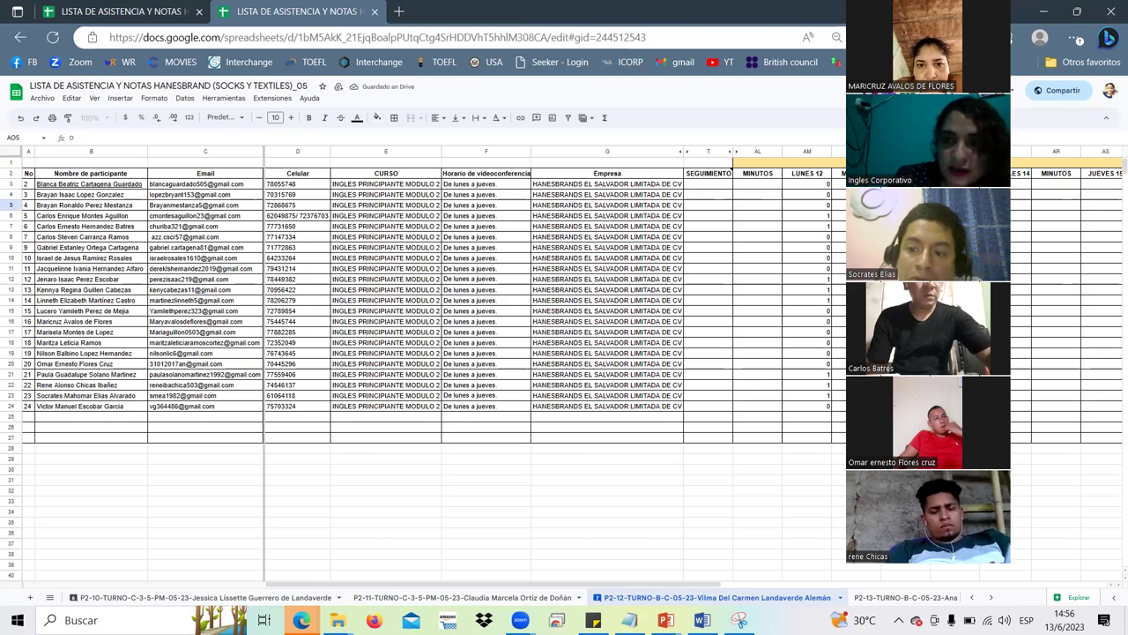
text(0)
key(Return)
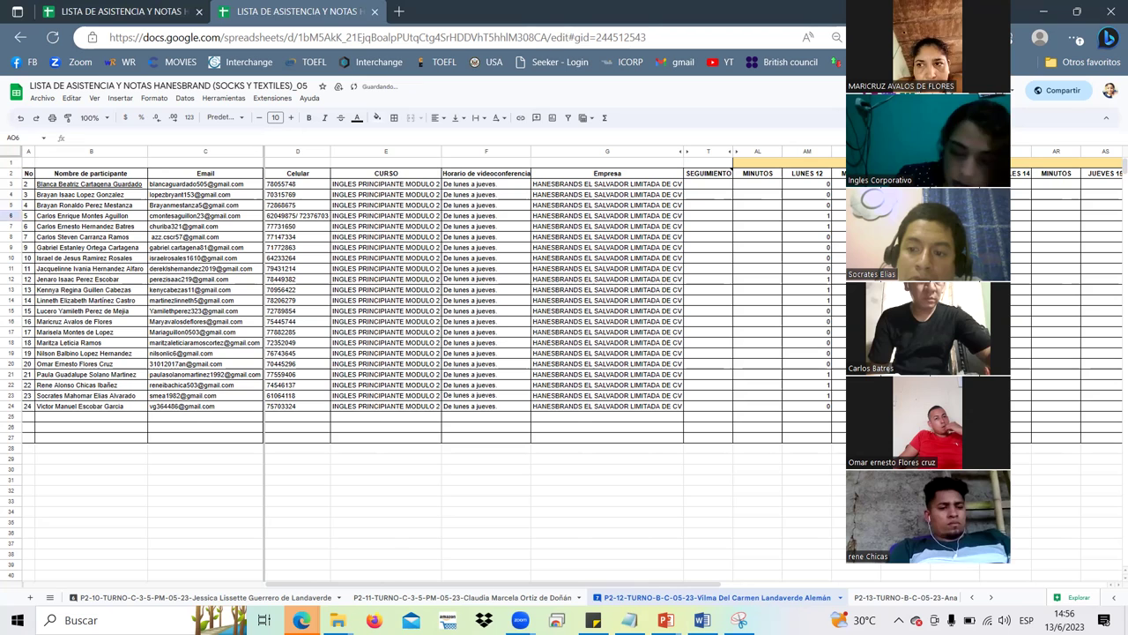
key(Return)
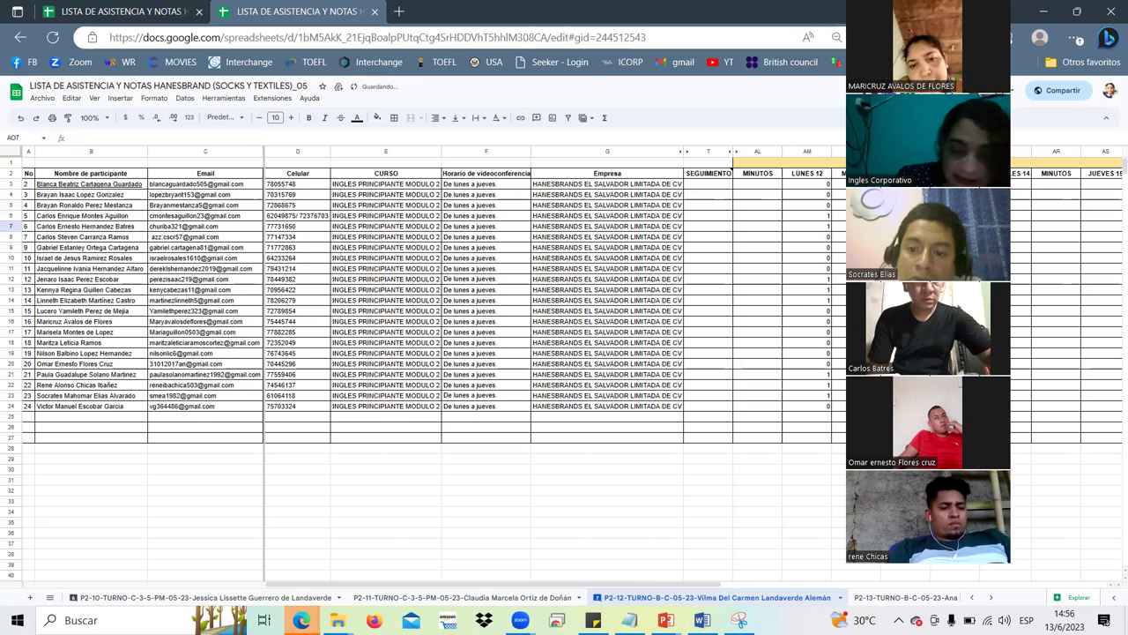
key(Return)
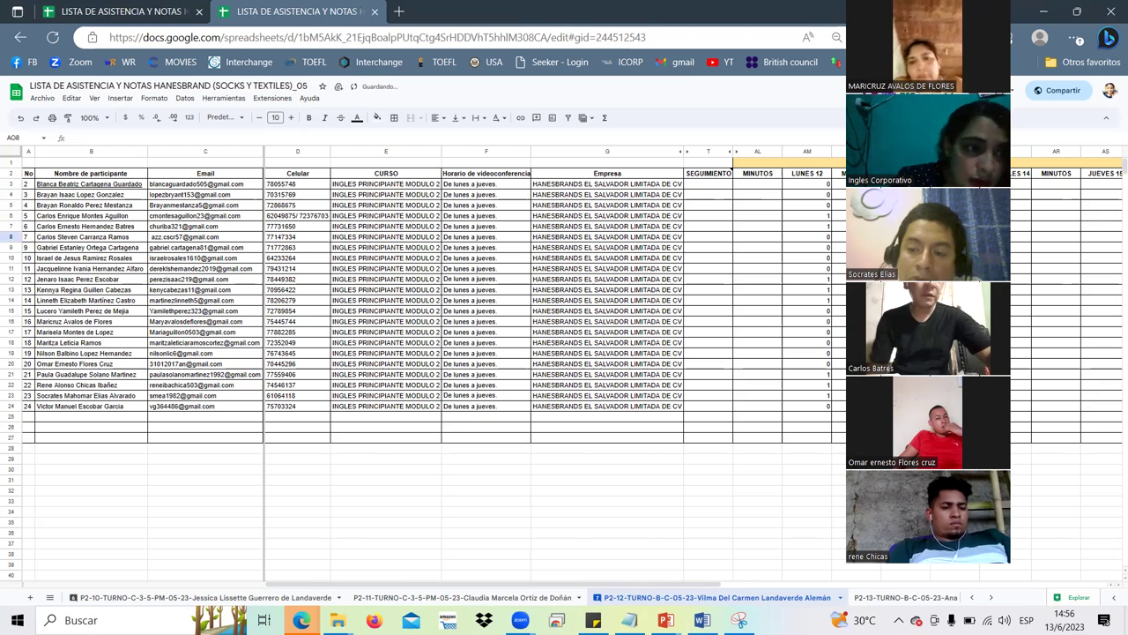
key(Return)
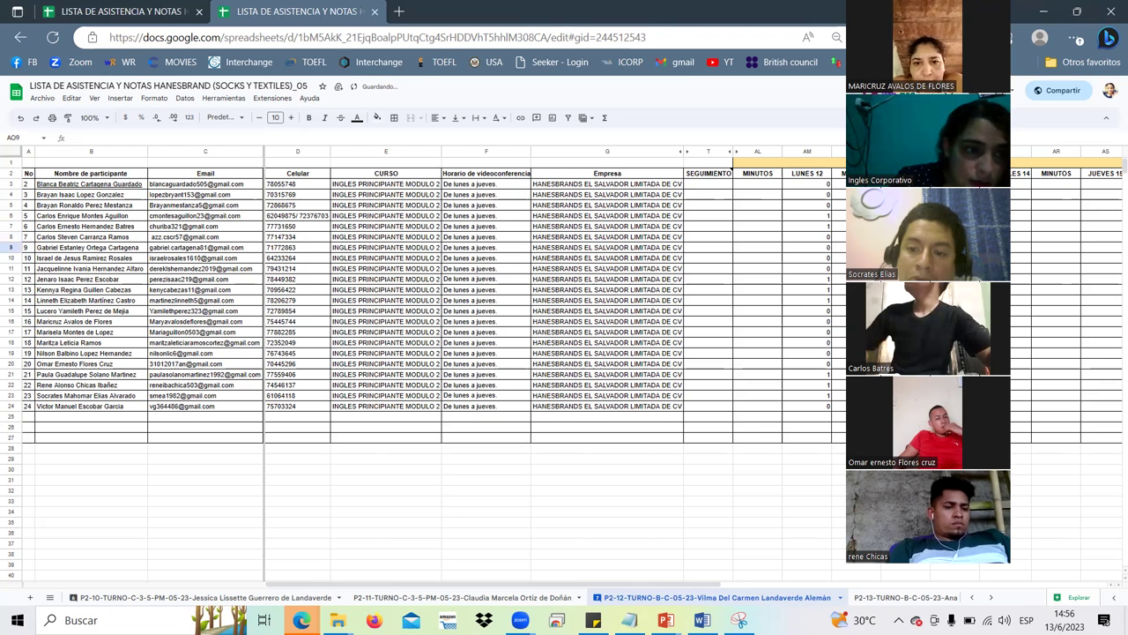
key(Return)
key(Return)
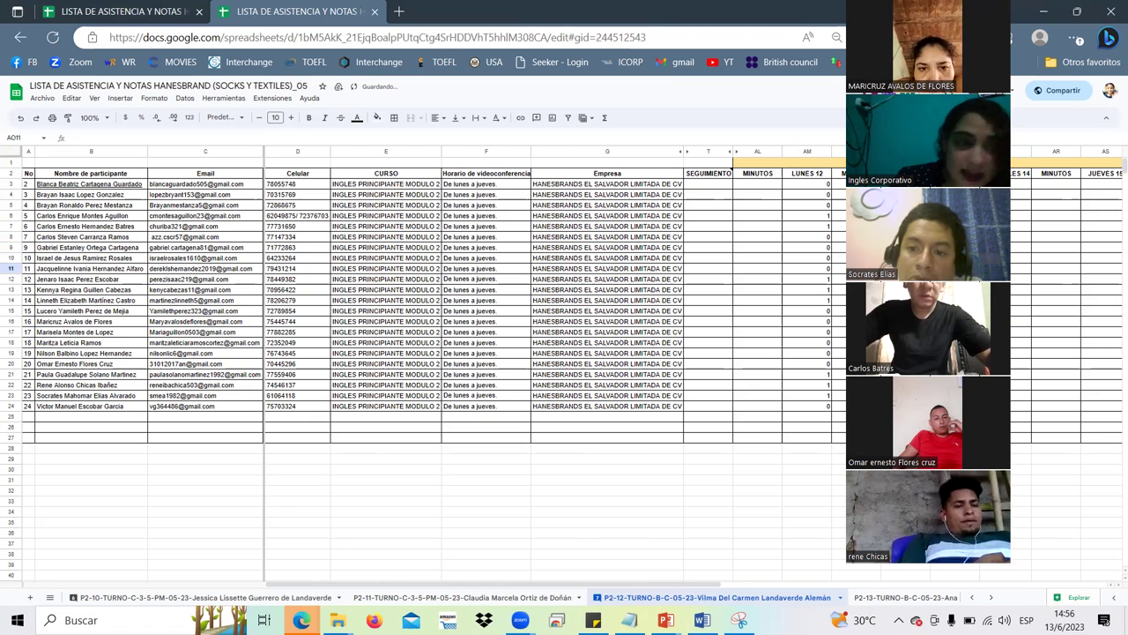
key(Return)
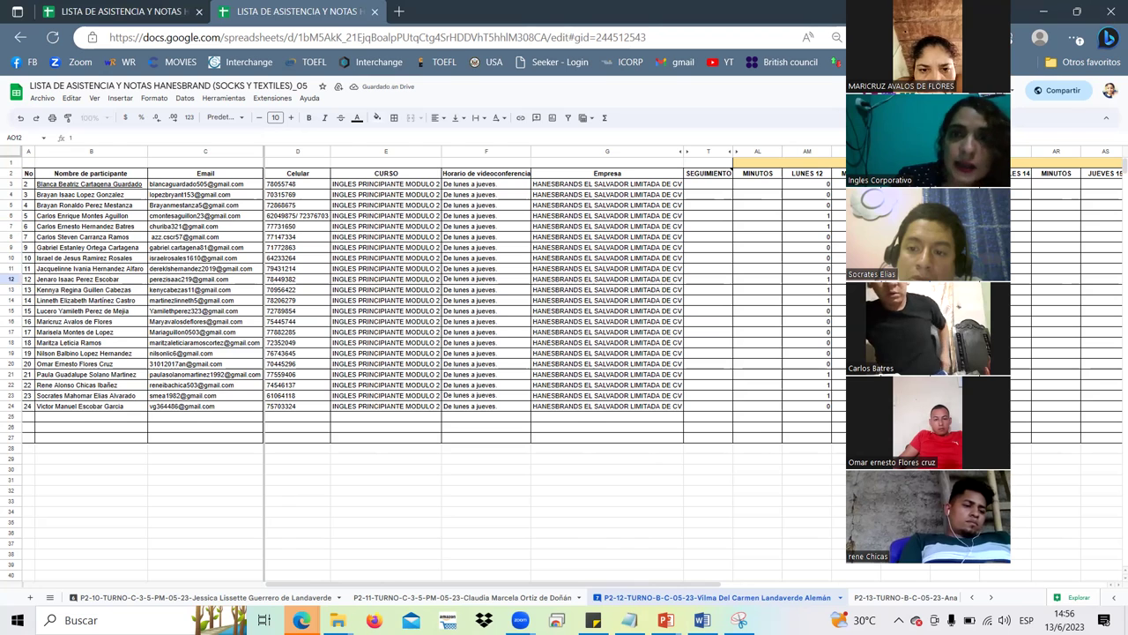
Set the MARTES 13 attendance in AO12 to 0 and select AO13
key(BackSpace)
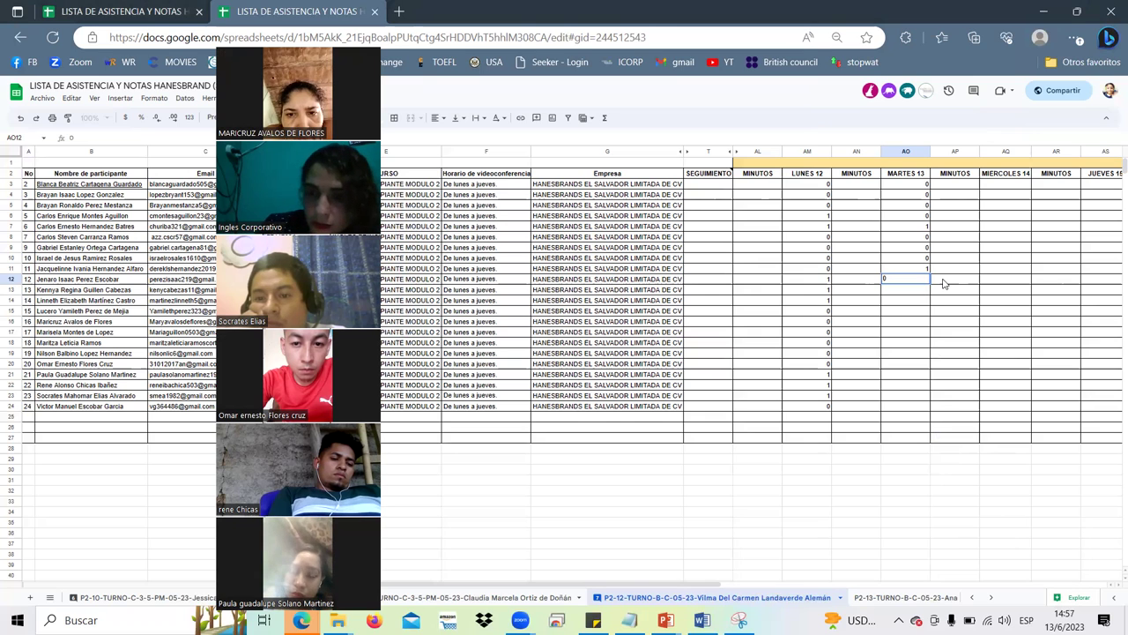
key(Tab)
key(Down)
key(Down)
key(Up)
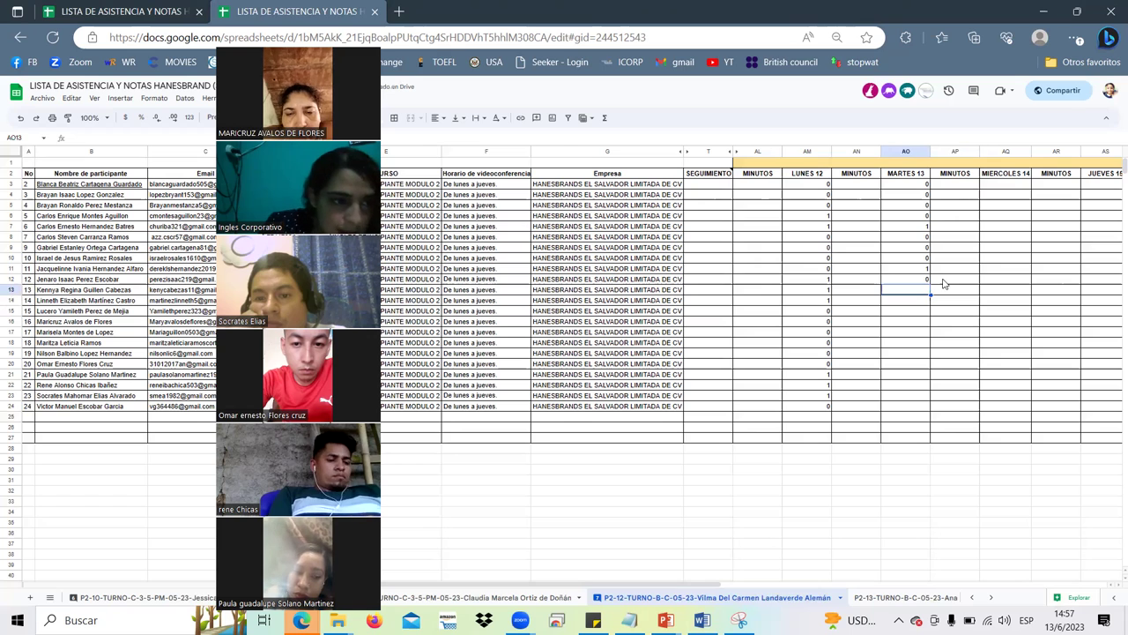
Enter the MARTES 13 attendance for the participants in AO13:AO16 as 1, 0, 1 and 1
text(1)
key(Return)
text(0)
key(Return)
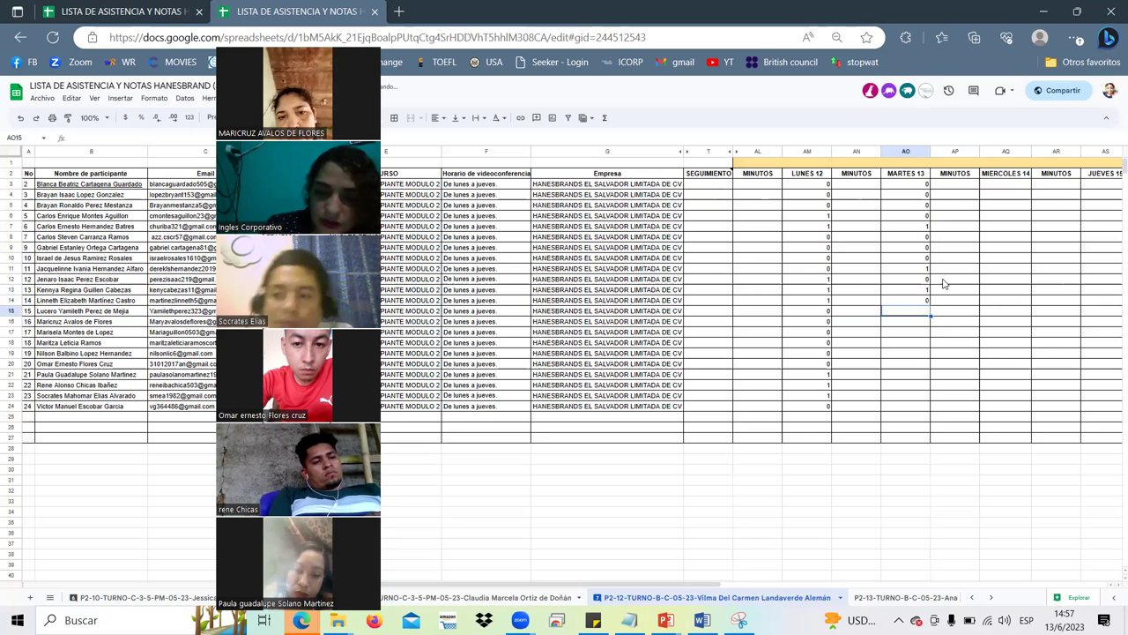
text(1)
key(Return)
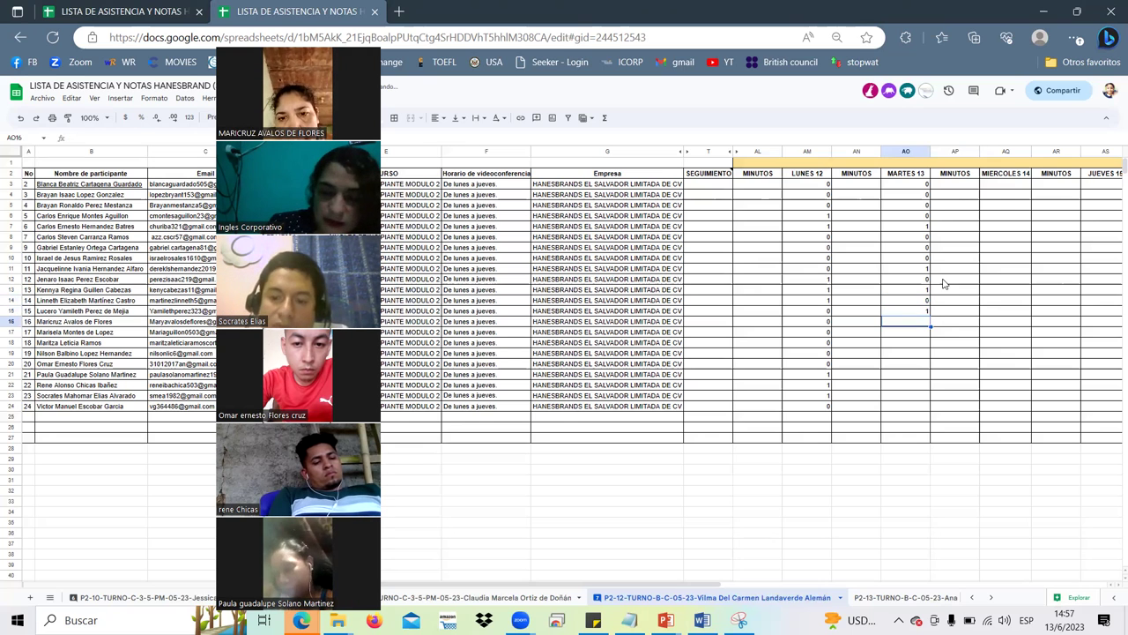
text(1)
key(Return)
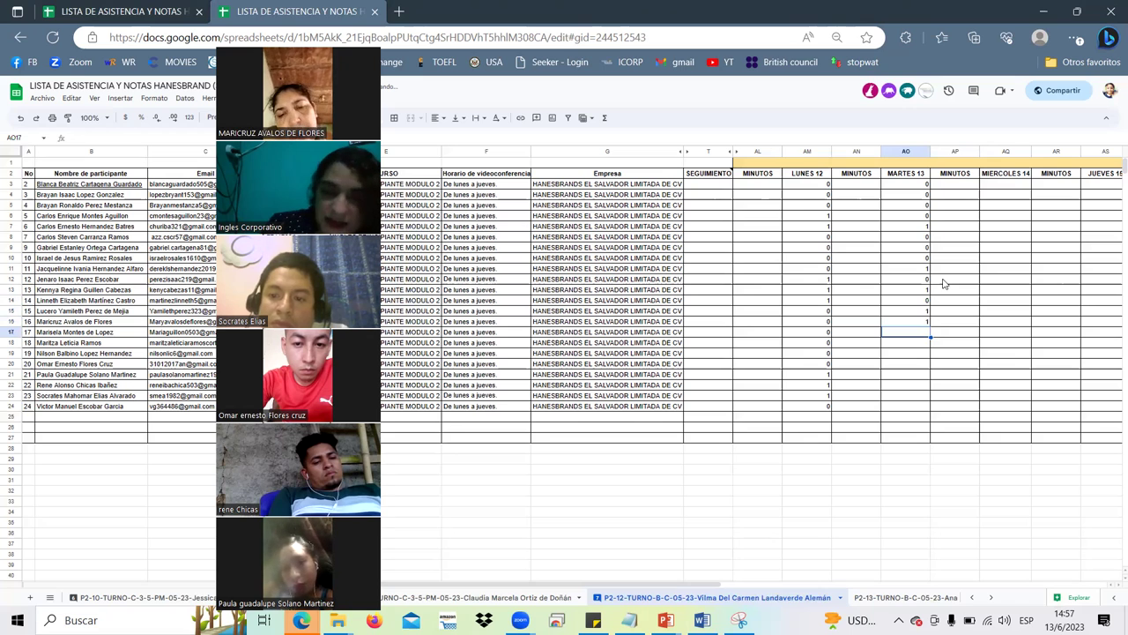
Fill in the MARTES 13 attendance in AO17:AO24, with 1 in AO19:AO23 and 0 in the other cells
text(0)
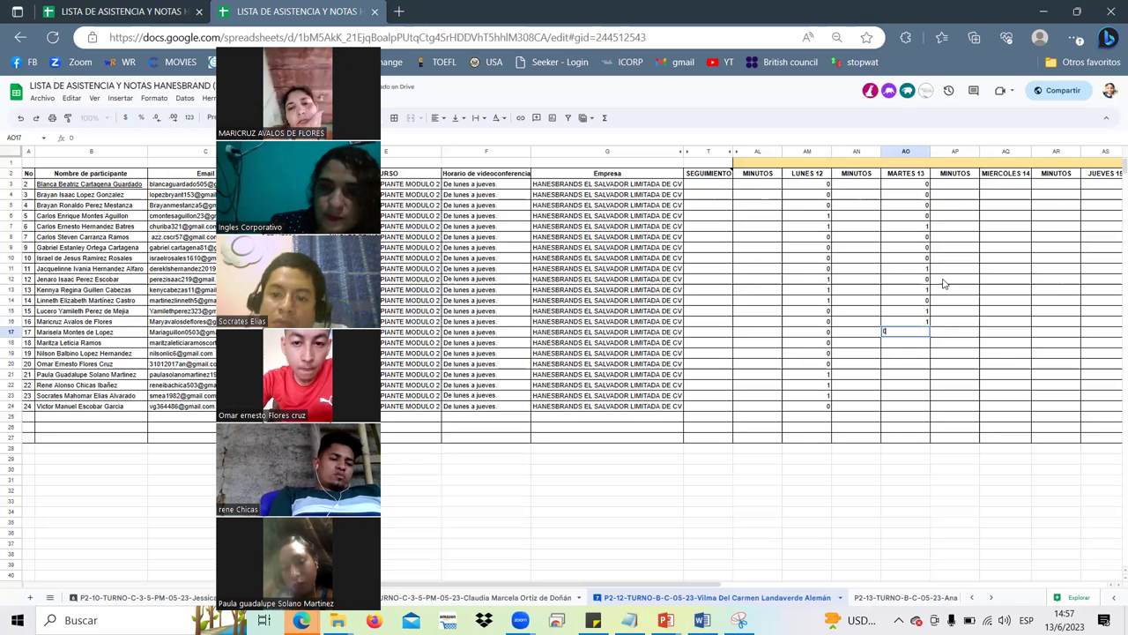
key(Return)
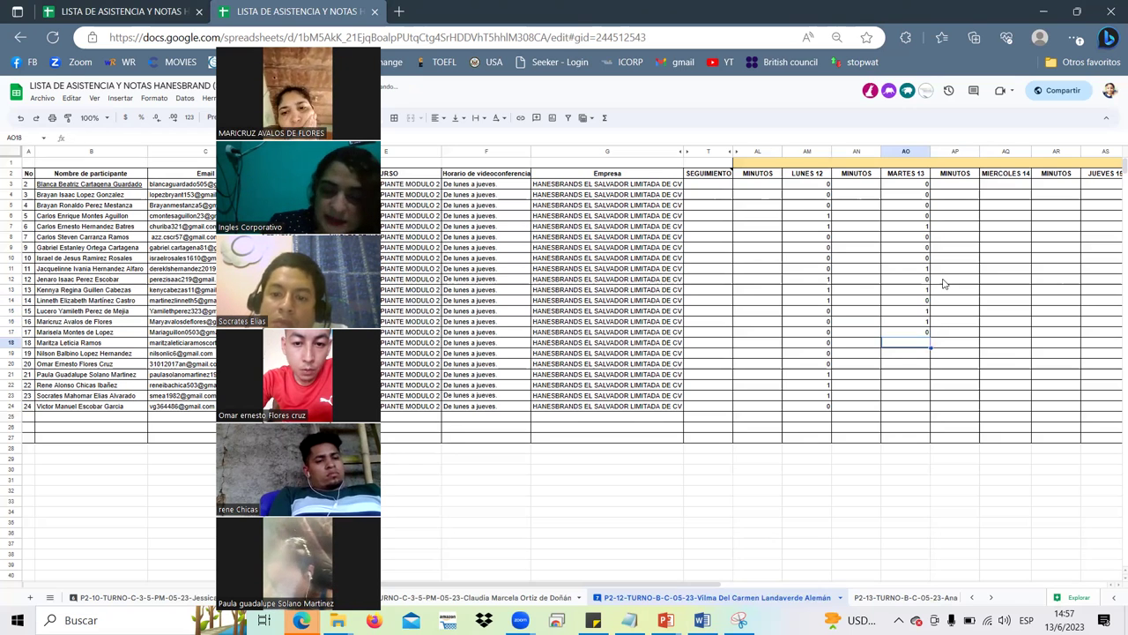
text(0)
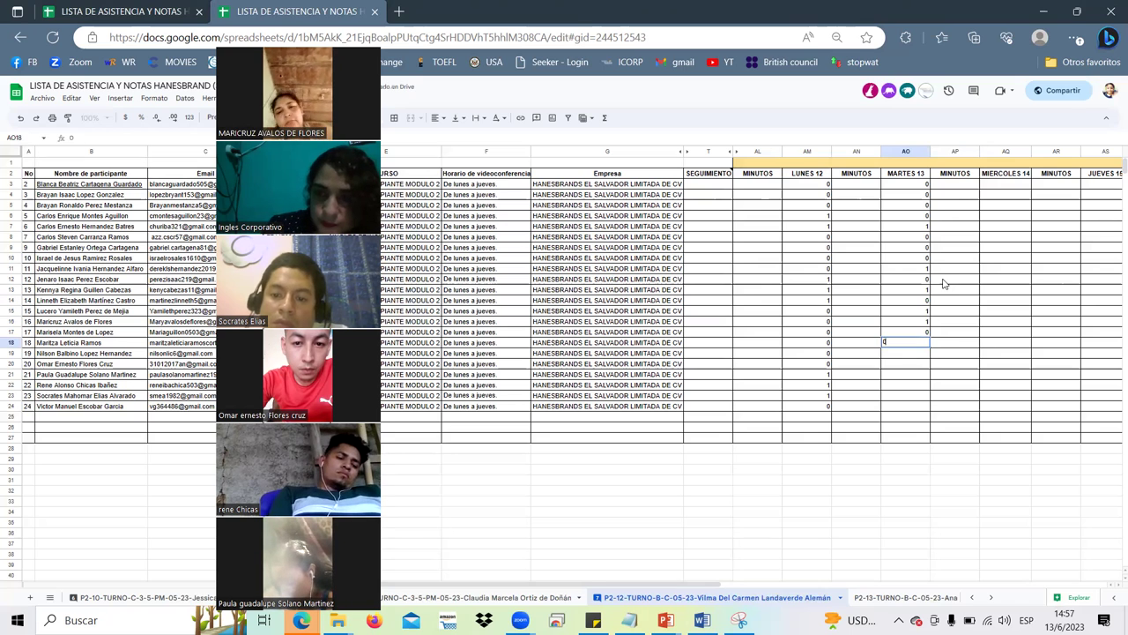
key(Return)
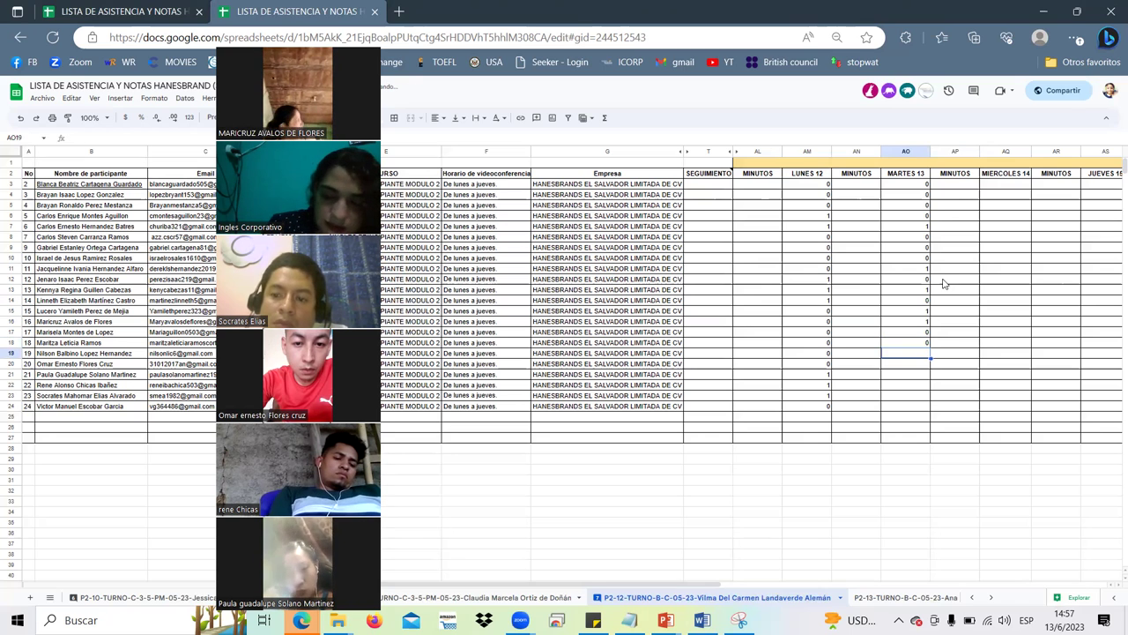
text(1)
key(Return)
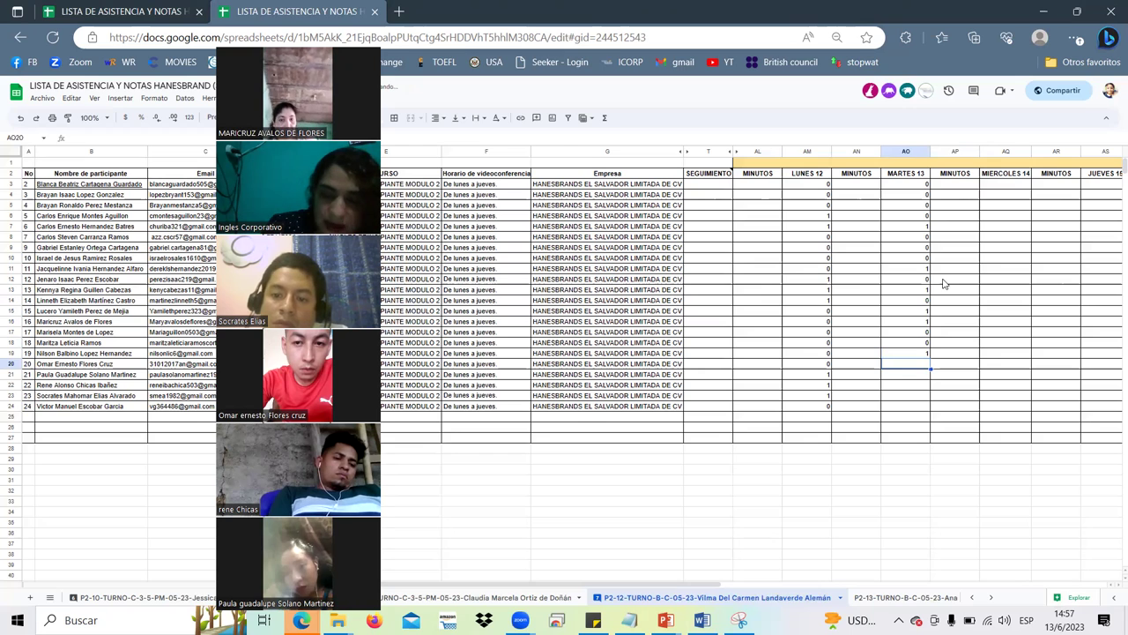
text(1)
key(Return)
text(1)
key(Return)
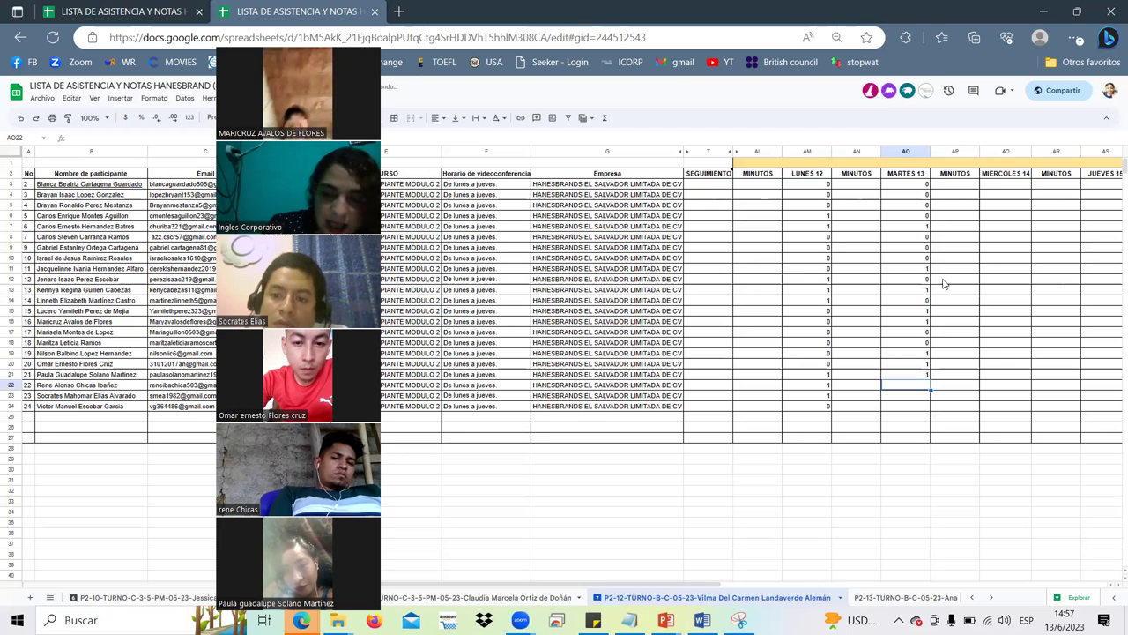
text(1)
key(Return)
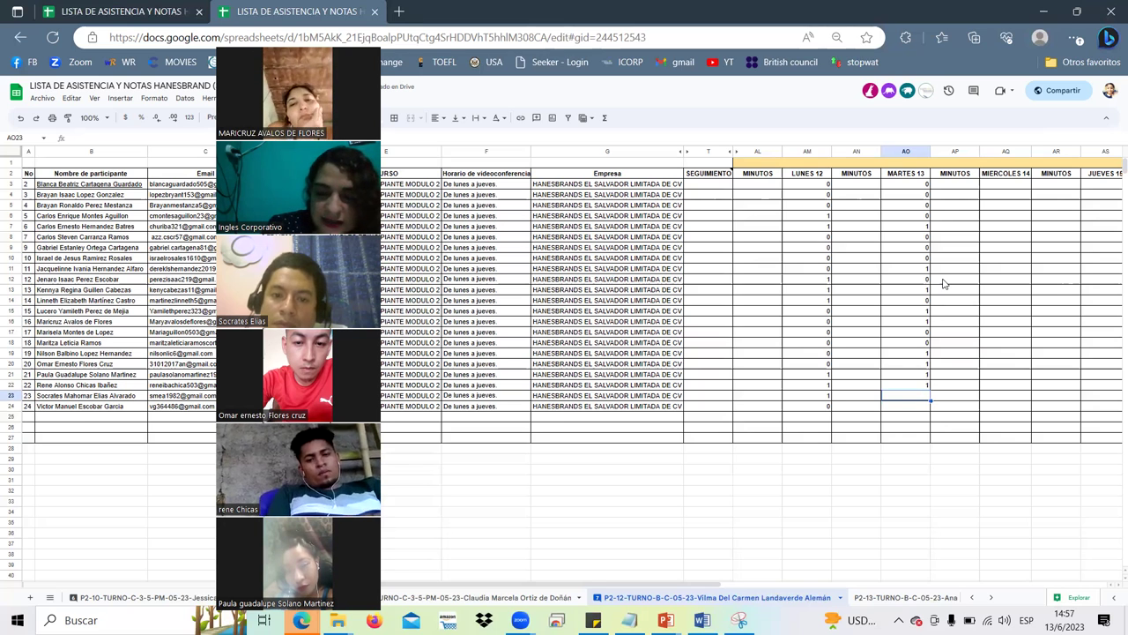
text(1)
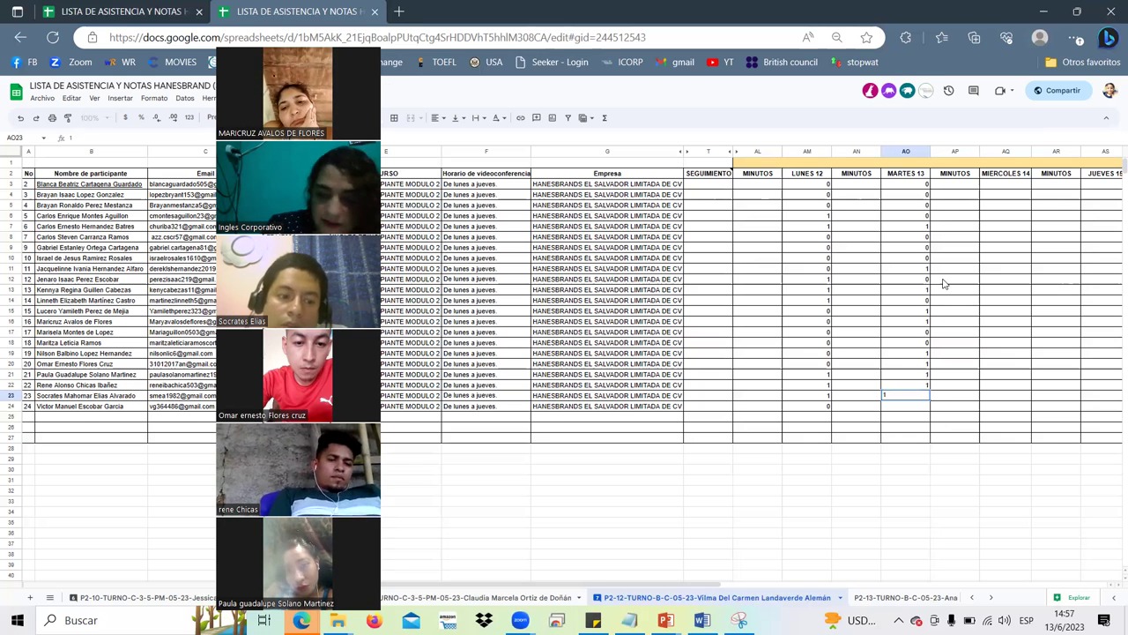
key(Return)
text(0)
key(Return)
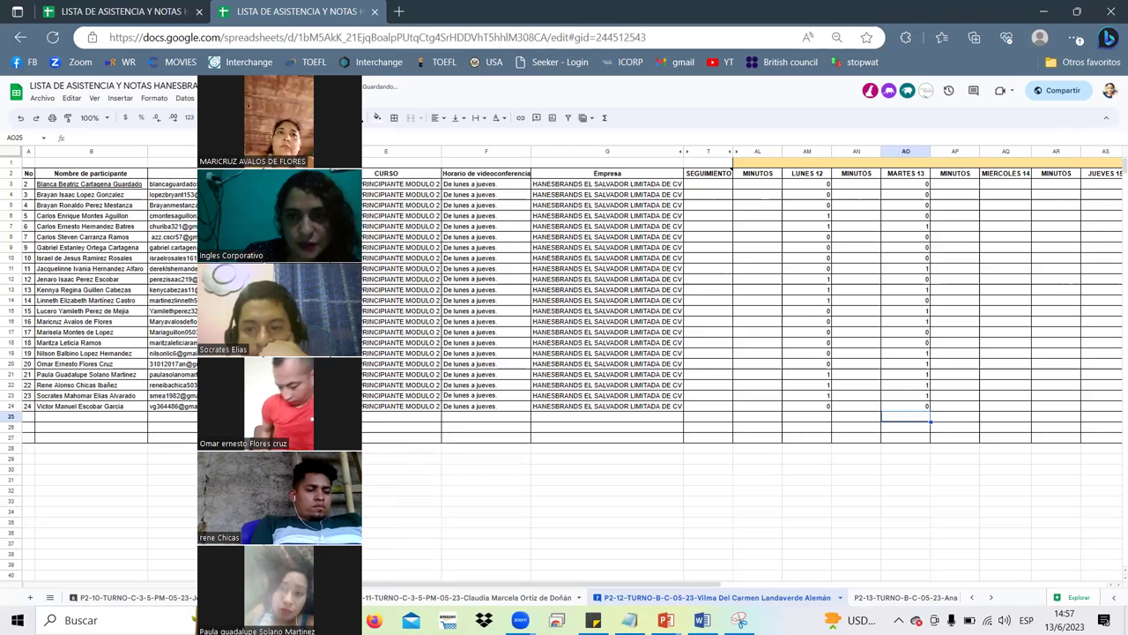
Switch from the attendance spreadsheet to the open 4.1 Word Power Foods window
key(alt+Tab)
key(alt+Tab)
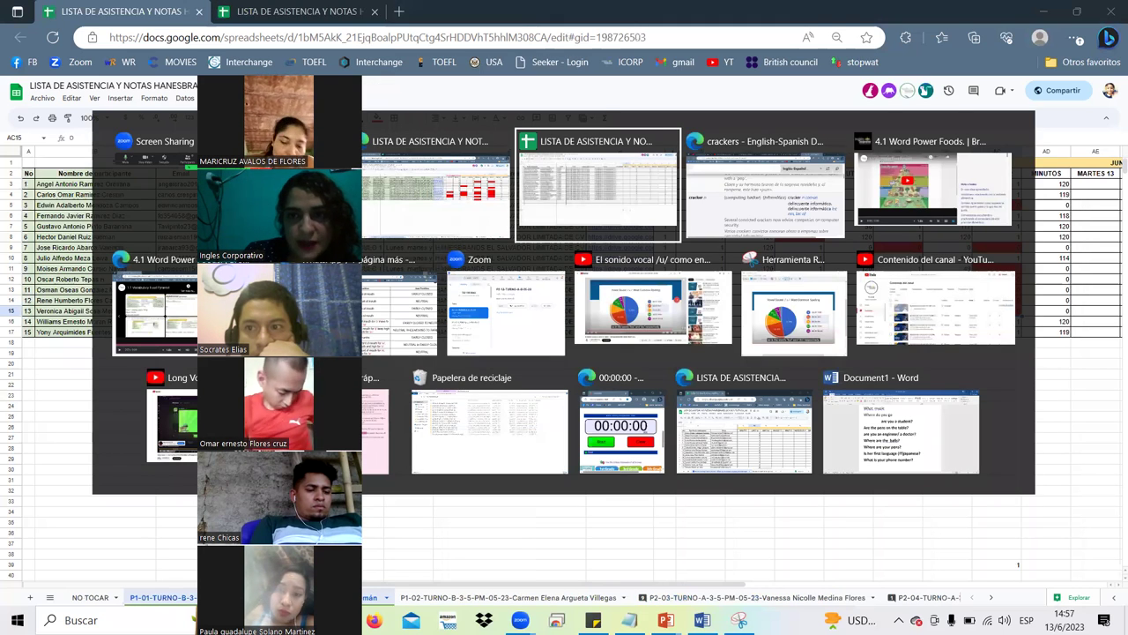
key(alt+Tab)
key(alt+Tab)
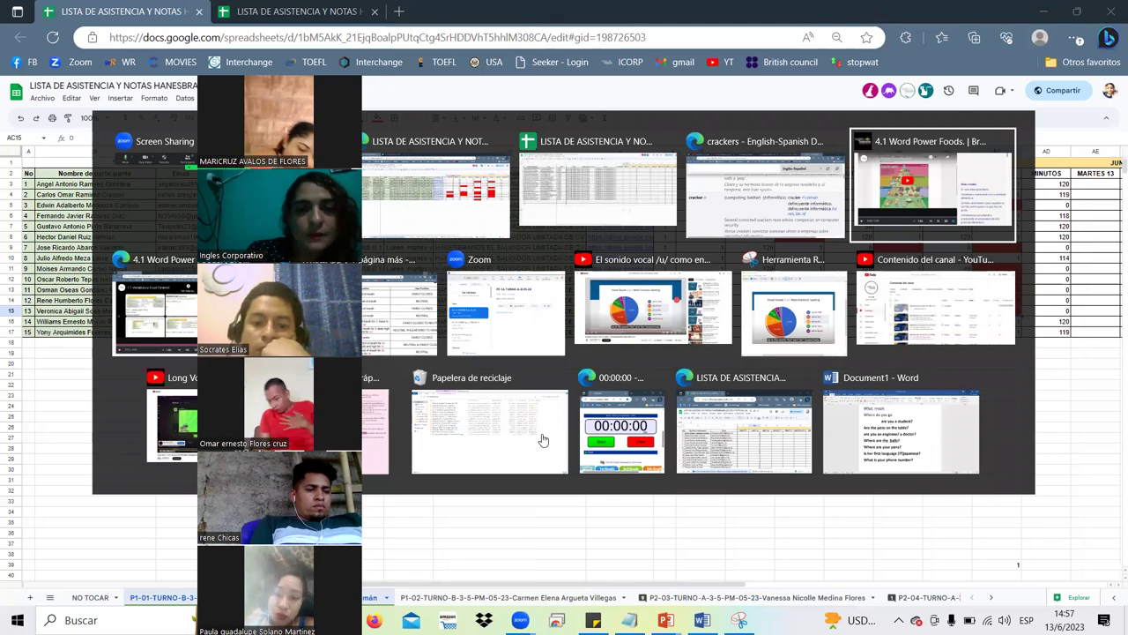